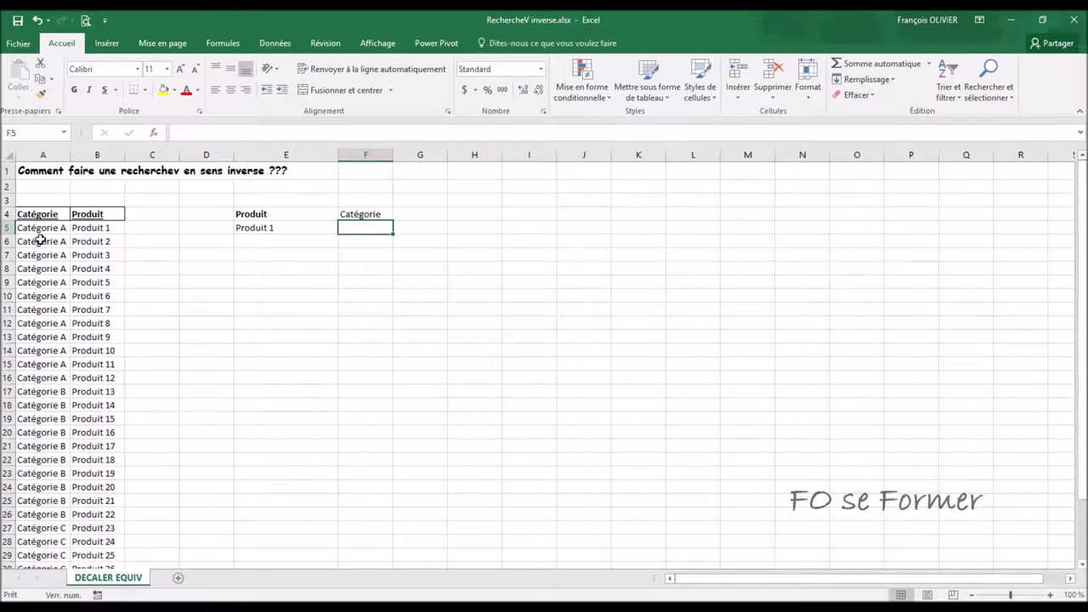
Scroll through the sheet, then choose Produit 5 from E5's product list
{"action": "scroll", "coordinate": [29, 374], "scroll_direction": "down", "scroll_amount": 1}
{"action": "scroll", "coordinate": [29, 374], "scroll_direction": "down", "scroll_amount": 2}
{"action": "scroll", "coordinate": [25, 377], "scroll_direction": "up", "scroll_amount": 1}
{"action": "scroll", "coordinate": [9, 481], "scroll_direction": "up", "scroll_amount": 2}
{"action": "scroll", "coordinate": [98, 280], "scroll_direction": "down", "scroll_amount": 2}
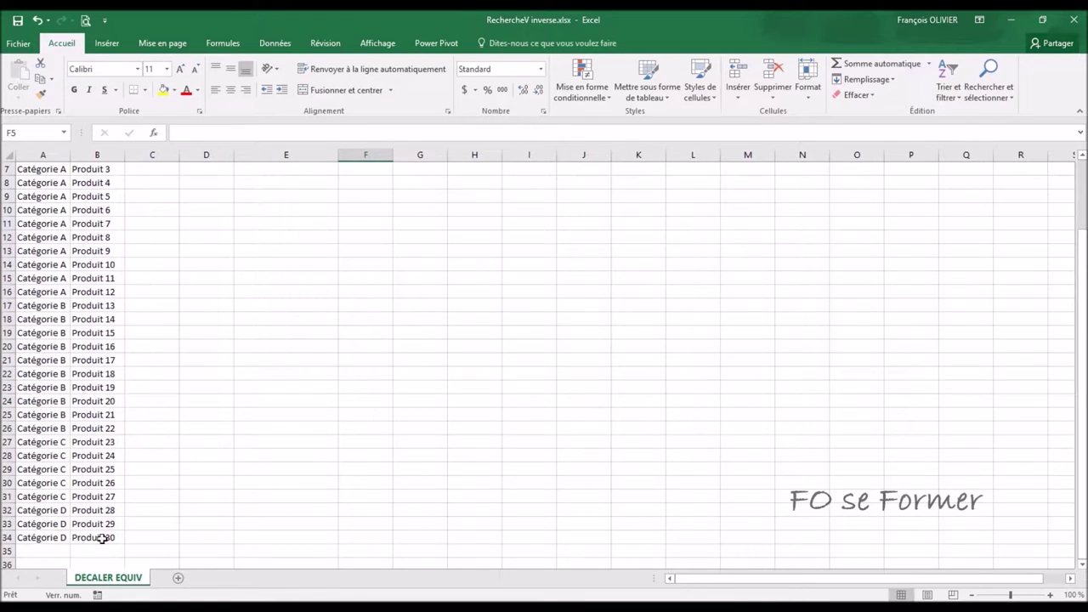
{"action": "scroll", "coordinate": [102, 497], "scroll_direction": "up", "scroll_amount": 2}
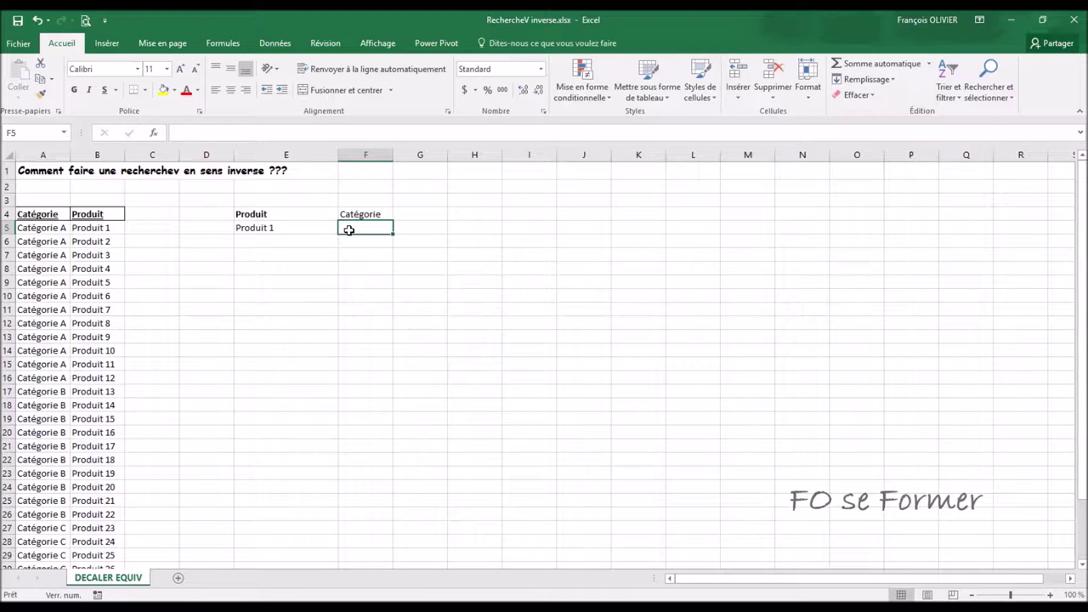
{"action": "left_click", "coordinate": [312, 225]}
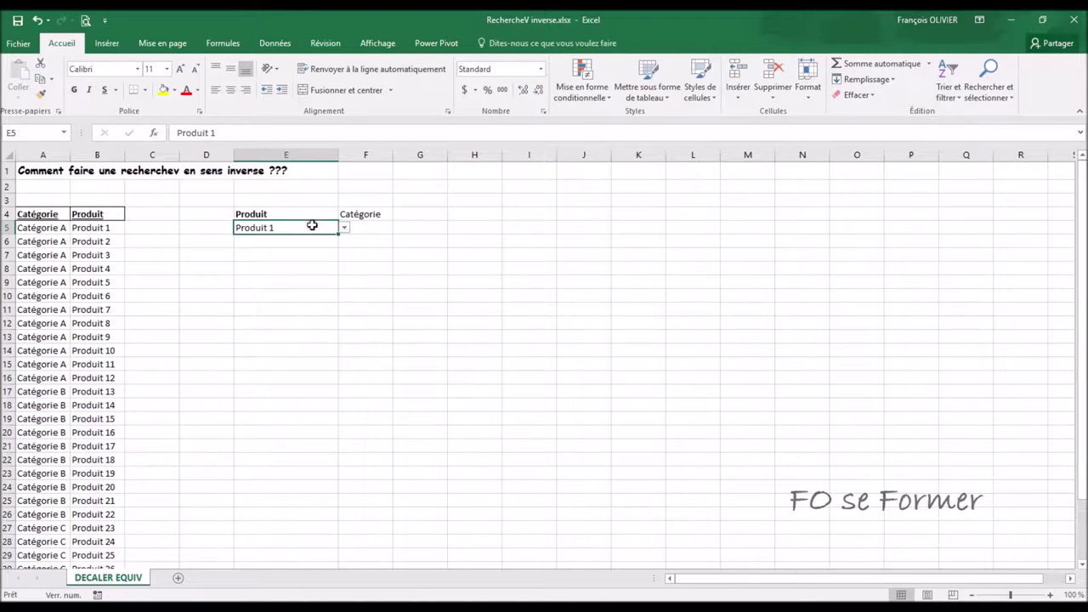
{"action": "left_click", "coordinate": [343, 230]}
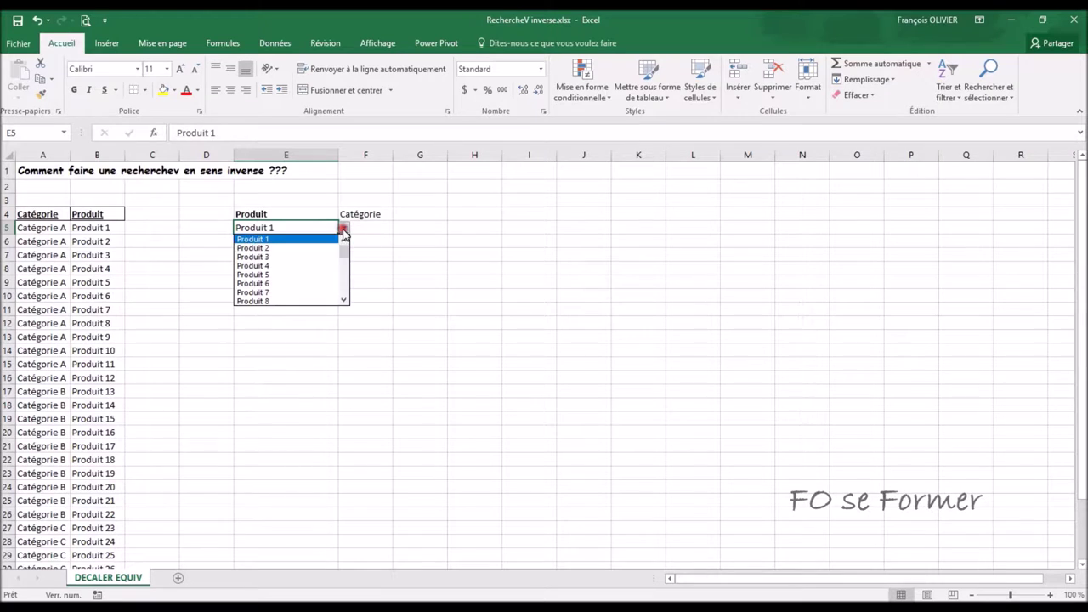
{"action": "left_click", "coordinate": [316, 275]}
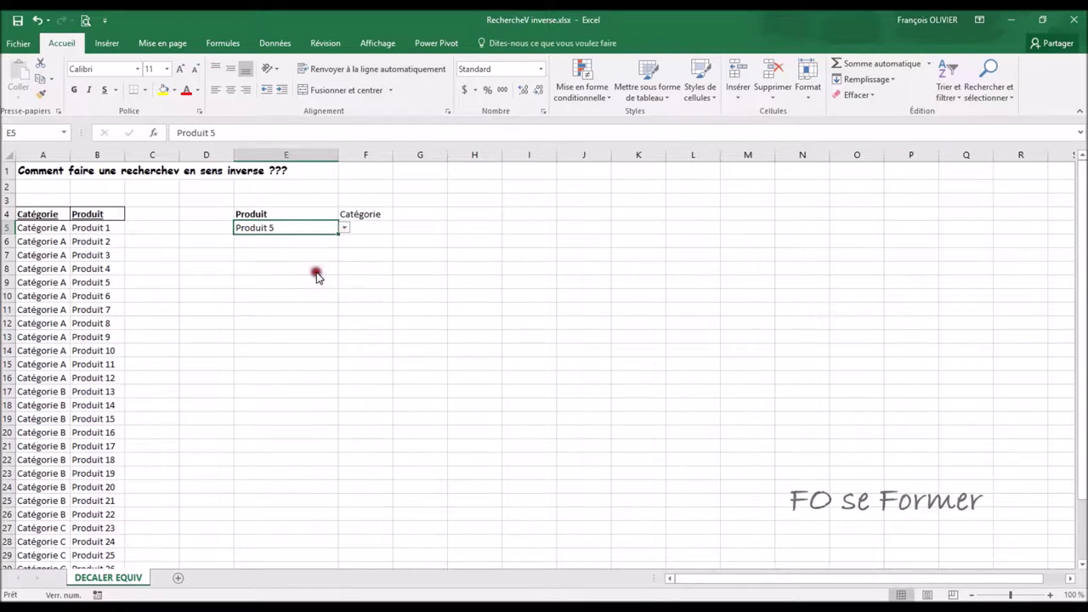
Set E5's product back to Produit 1
{"action": "left_click", "coordinate": [360, 228]}
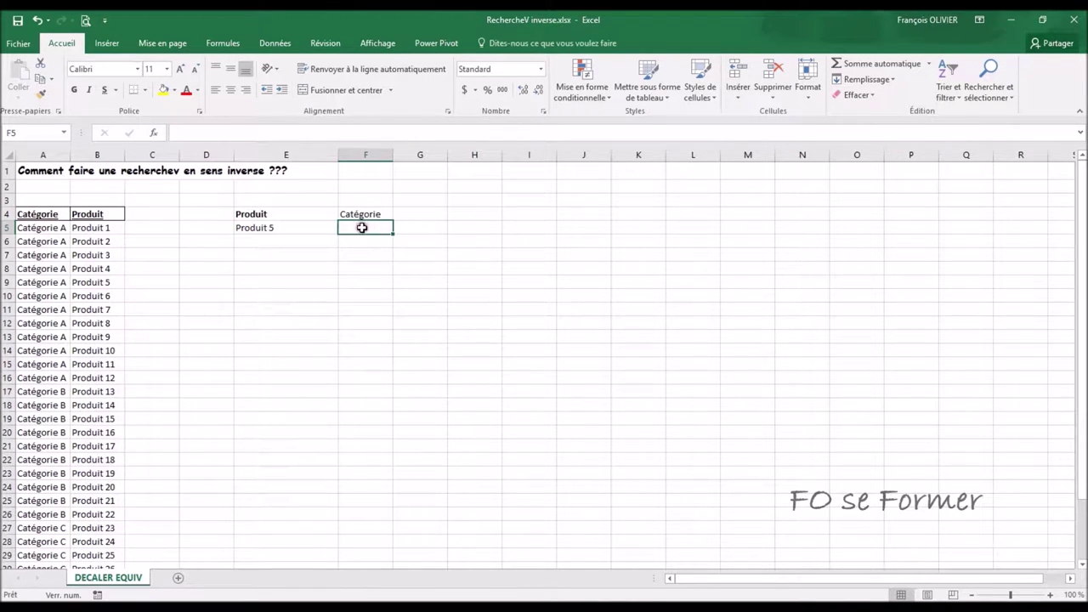
{"action": "left_click", "coordinate": [328, 228]}
{"action": "left_click", "coordinate": [344, 228]}
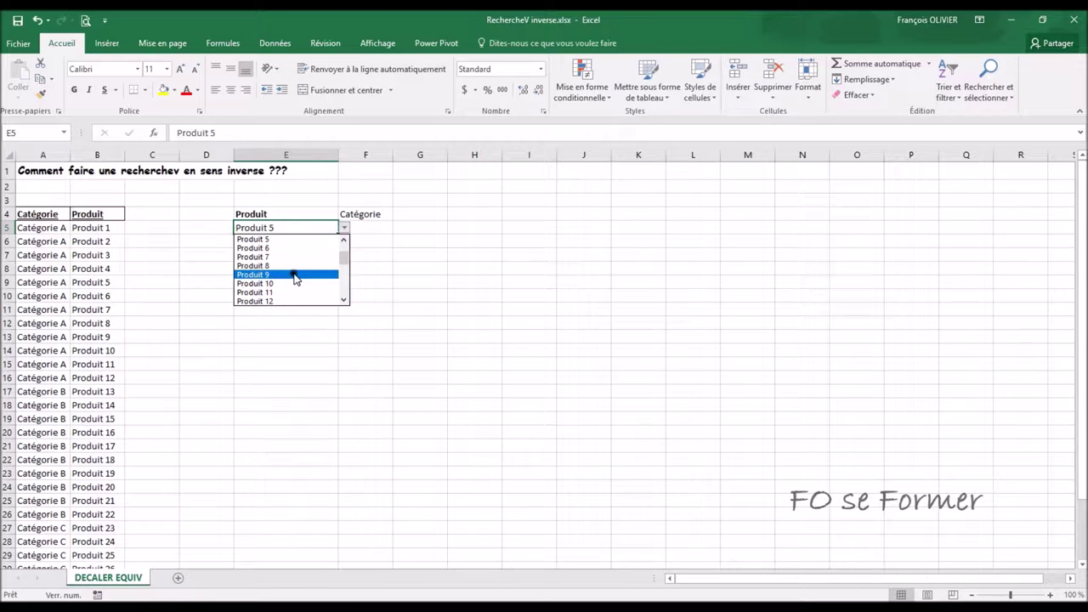
{"action": "scroll", "coordinate": [359, 263], "scroll_direction": "up", "scroll_amount": 2}
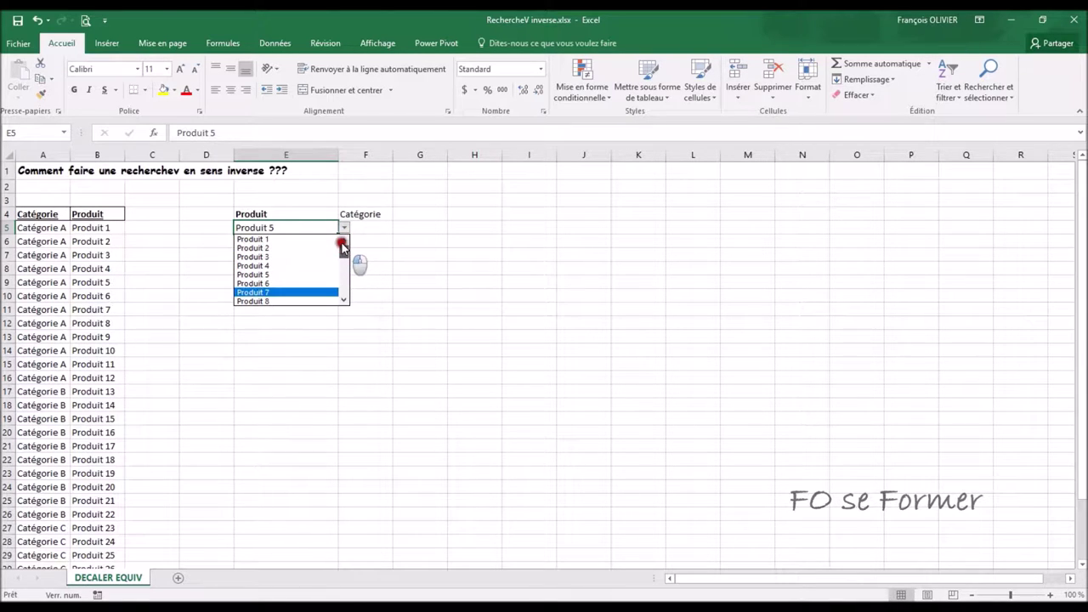
{"action": "left_click", "coordinate": [316, 239]}
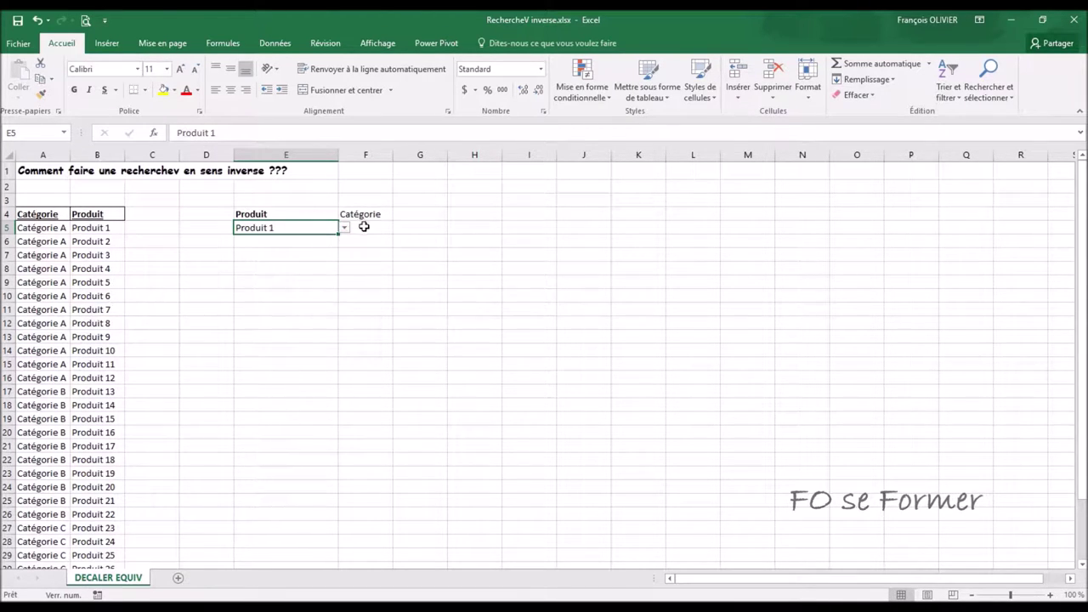
Try a RECHERCHEV formula in F5 with E5 as lookup value, then cancel it, leaving F5 empty
{"action": "left_click", "coordinate": [364, 225]}
{"action": "type", "text": "="}
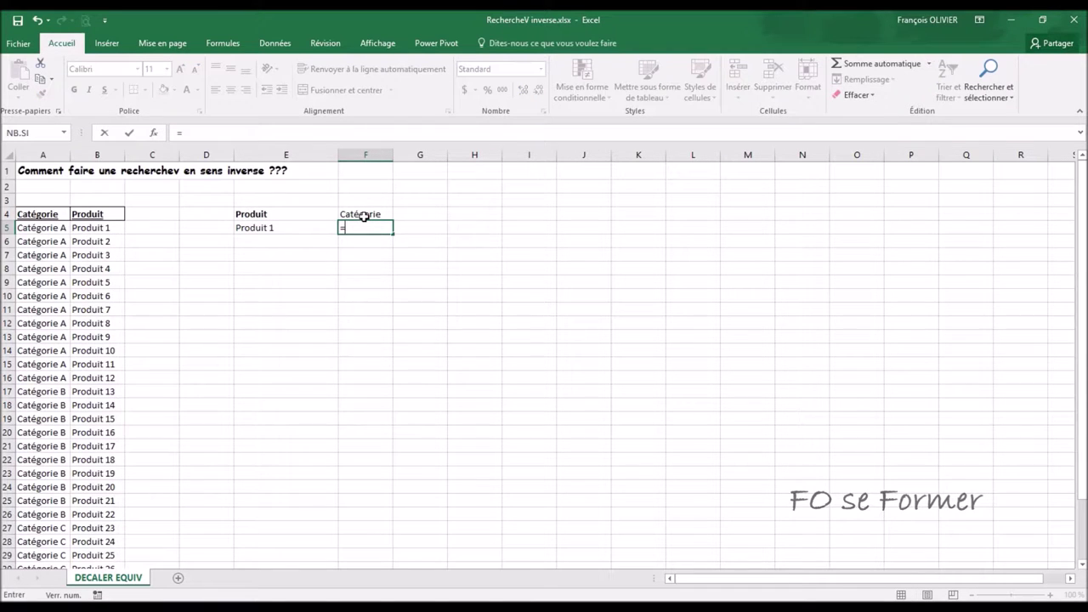
{"action": "type", "text": "recher"}
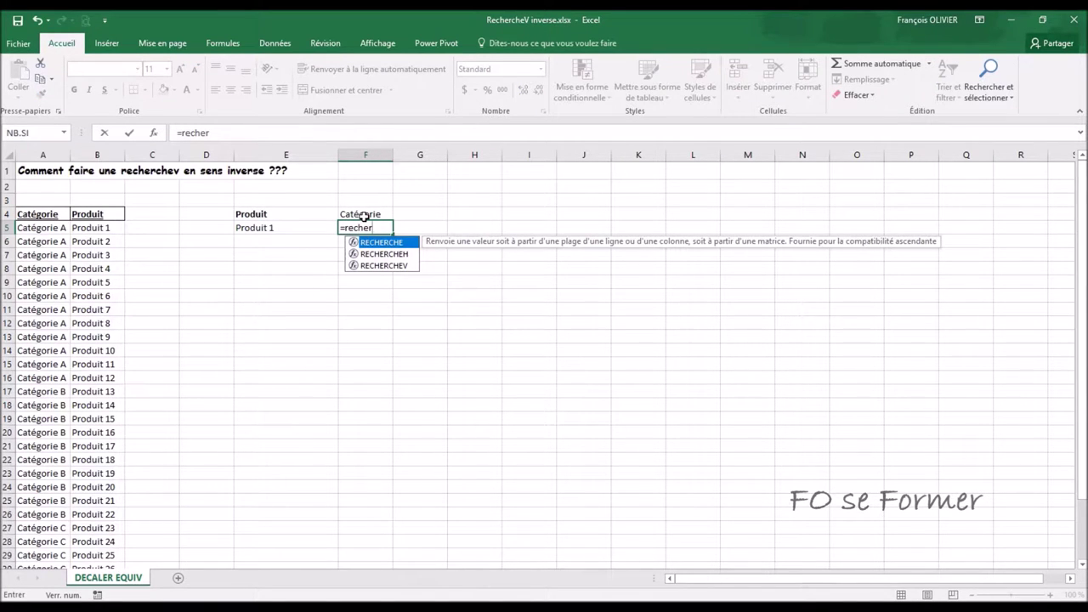
{"action": "double_click", "coordinate": [387, 266]}
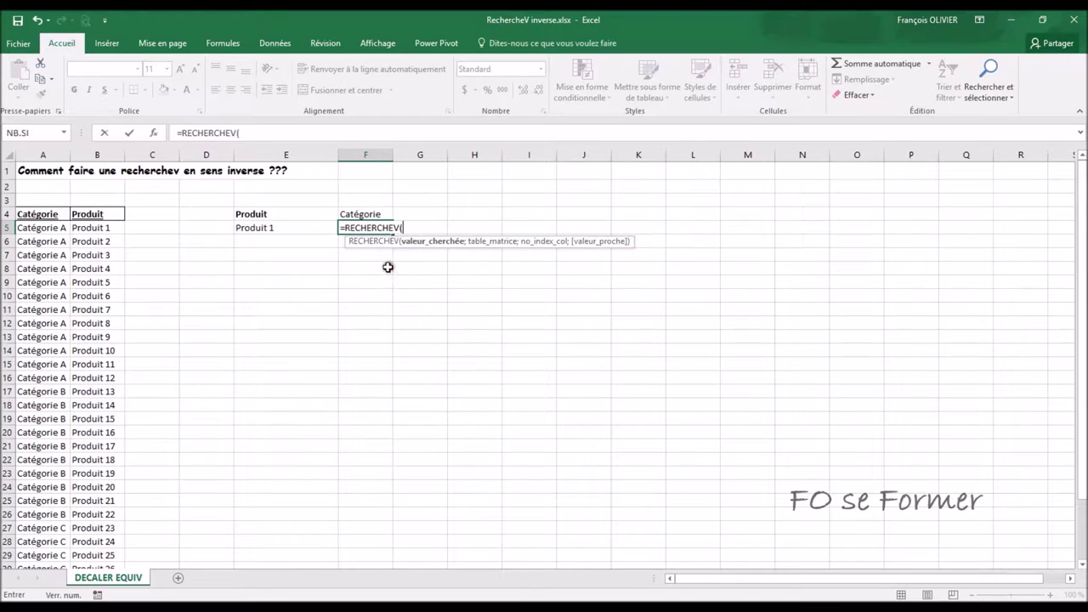
{"action": "left_click", "coordinate": [154, 134]}
{"action": "left_click", "coordinate": [267, 227]}
{"action": "left_click", "coordinate": [551, 255]}
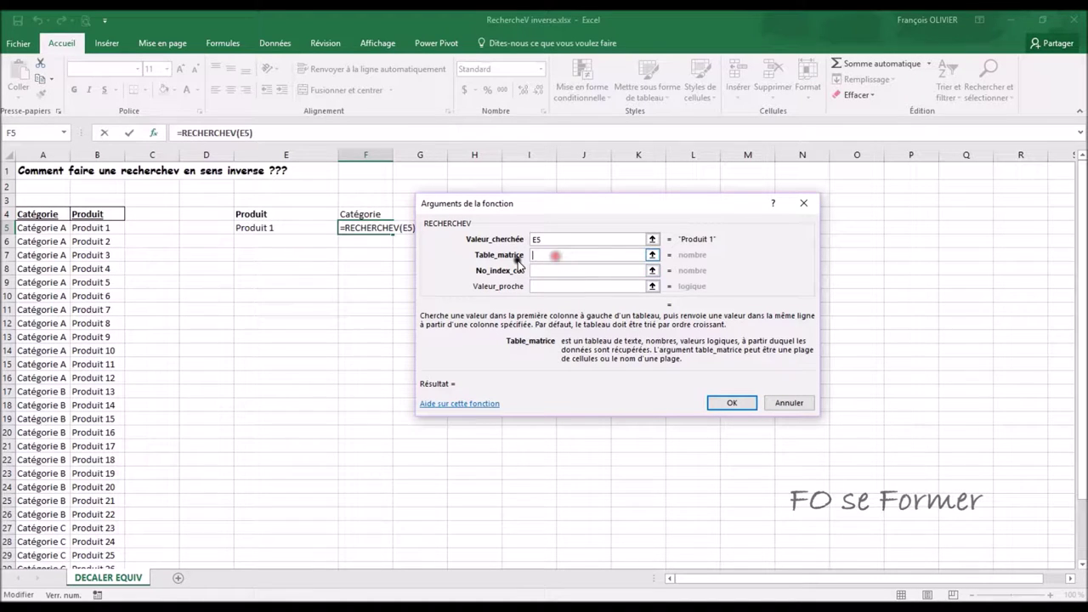
{"action": "left_click", "coordinate": [535, 269]}
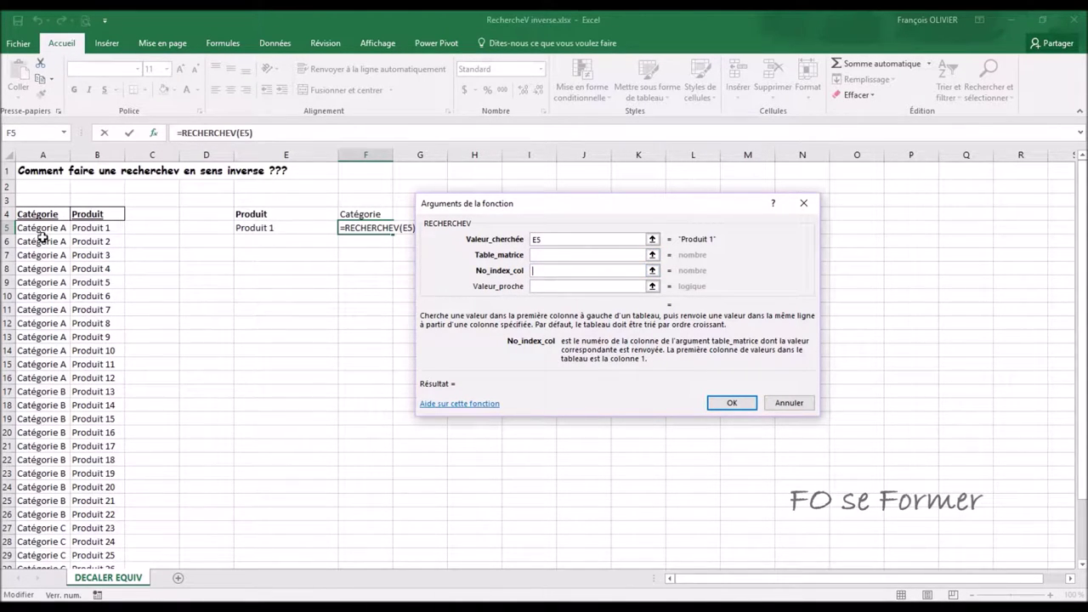
{"action": "left_click", "coordinate": [547, 239]}
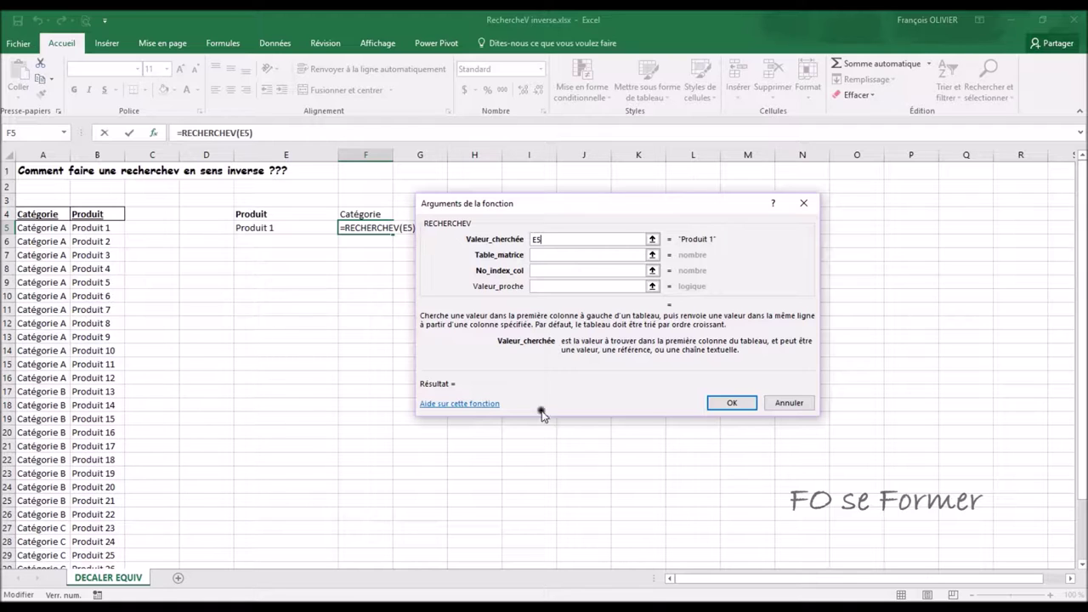
{"action": "left_click", "coordinate": [789, 403]}
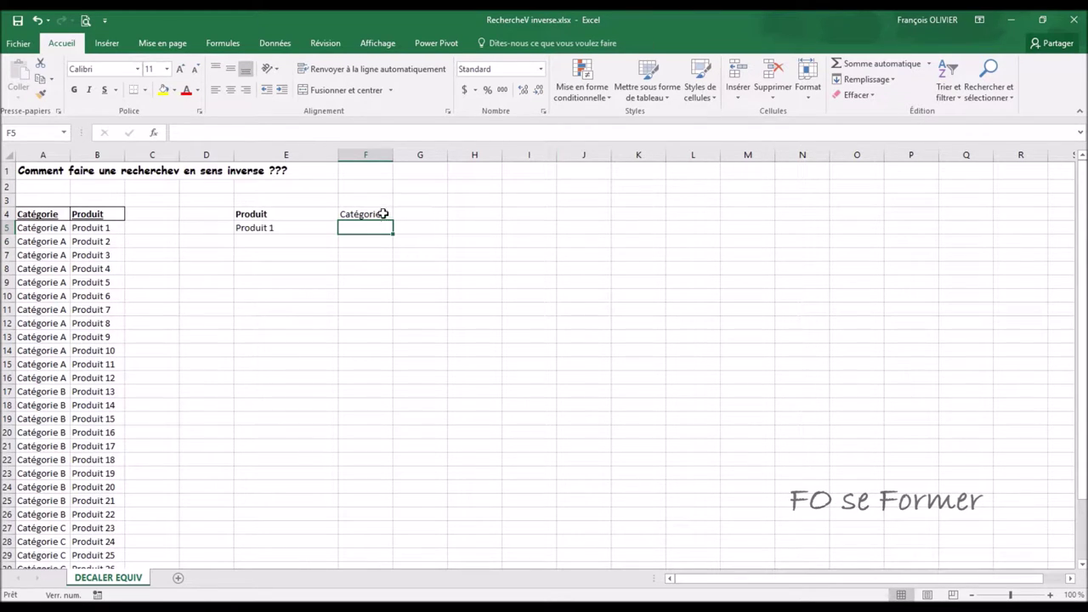
Enter =DECALER in F5 via the =dec autocomplete and show its Arguments de la fonction dialog
{"action": "type", "text": "="}
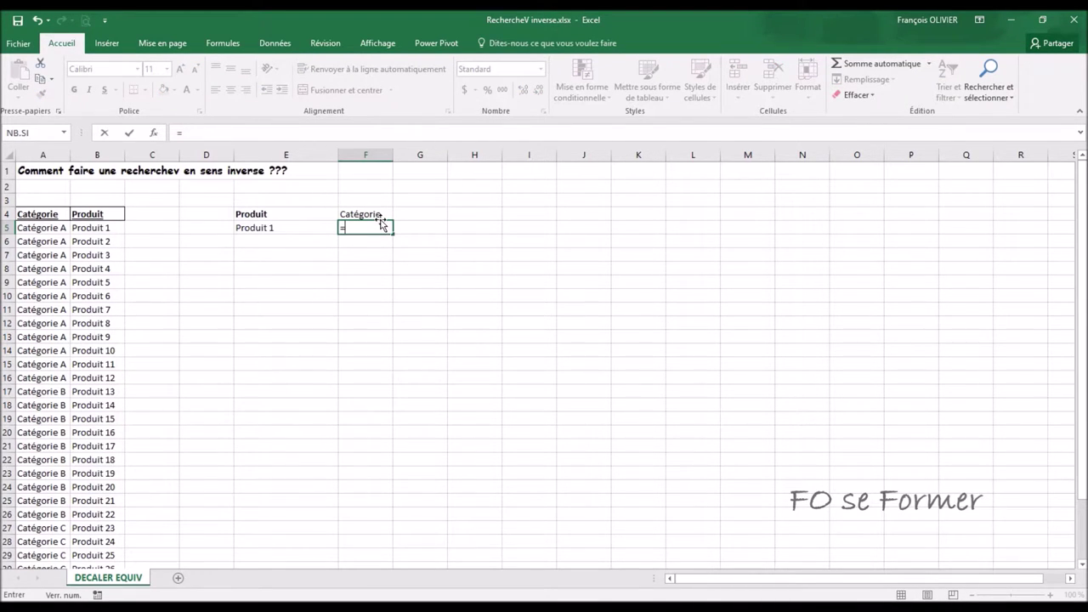
{"action": "type", "text": "dec"}
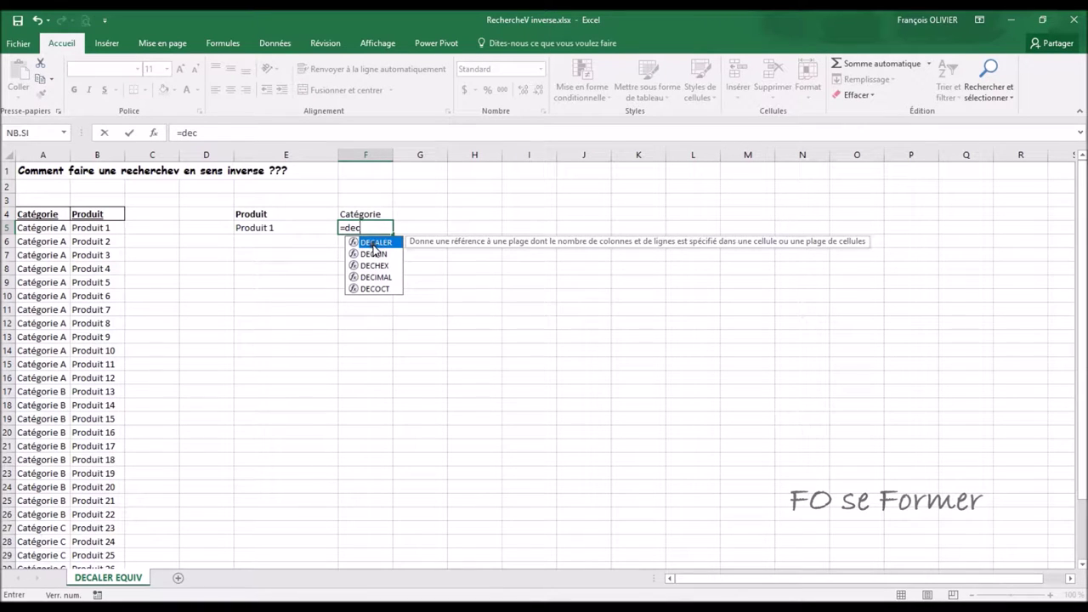
{"action": "double_click", "coordinate": [374, 243]}
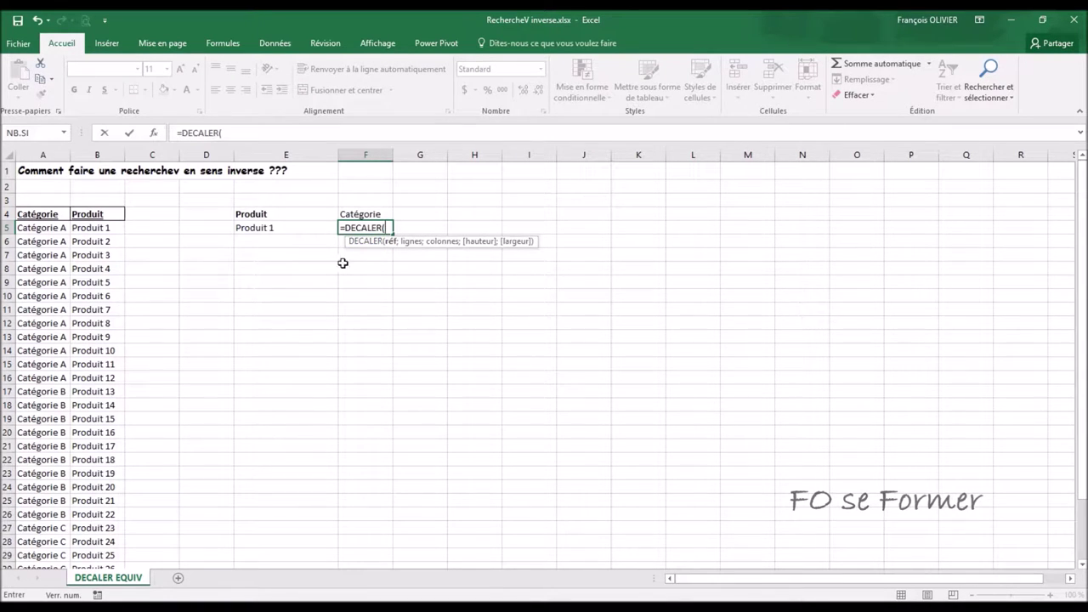
{"action": "left_click", "coordinate": [154, 134]}
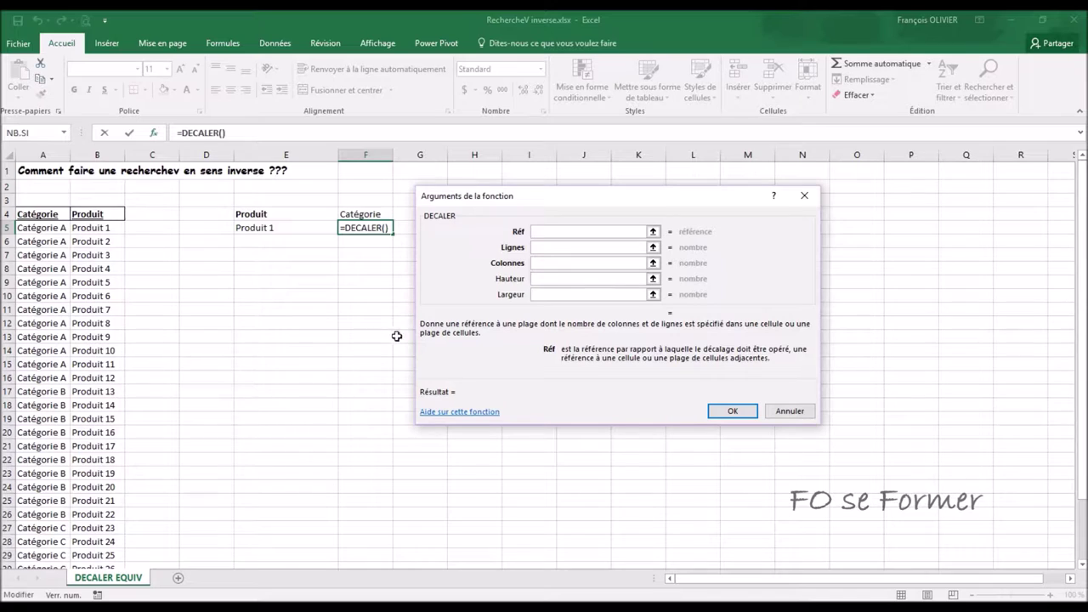
Set Réf to A4 and begin Lignes with equiv(E5; as the product lookup
{"action": "left_click", "coordinate": [34, 213]}
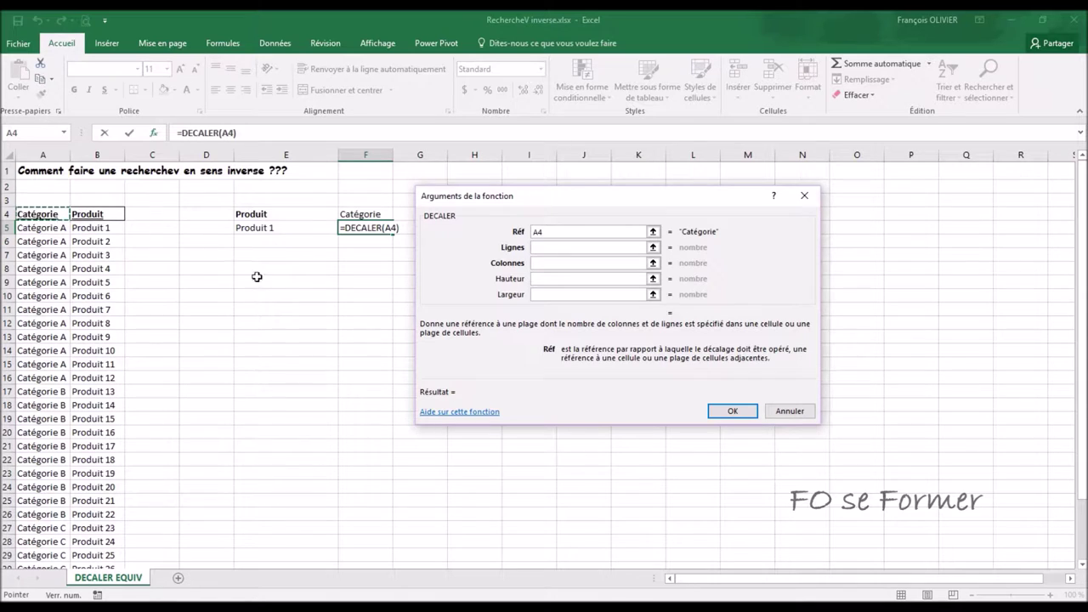
{"action": "left_click", "coordinate": [537, 246]}
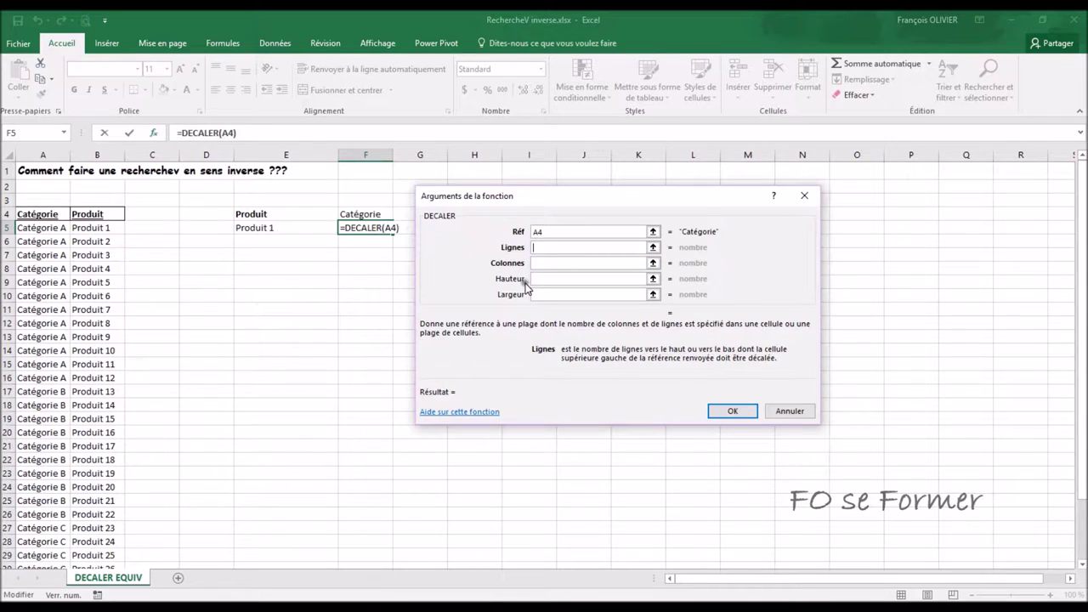
{"action": "type", "text": "equiv("}
{"action": "left_click", "coordinate": [282, 231]}
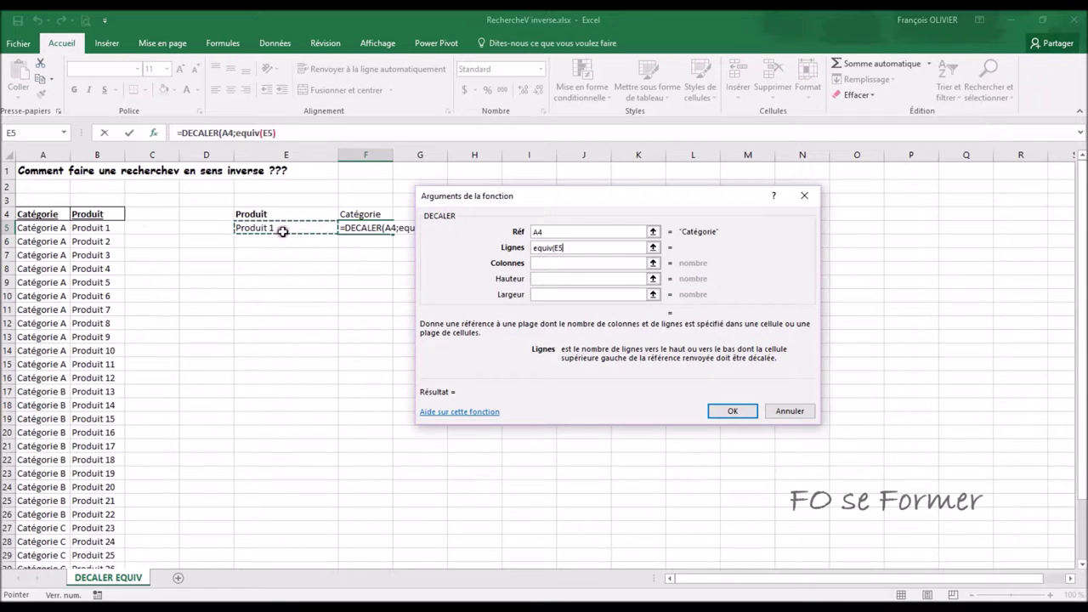
{"action": "type", "text": ";"}
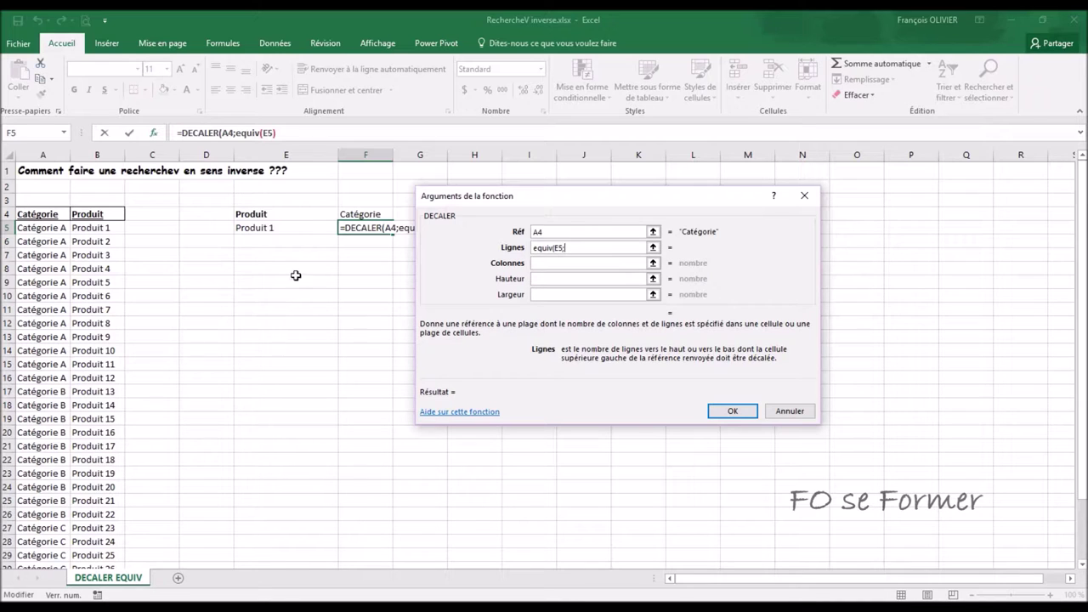
Complete the EQUIV as equiv(E5;B4:B34;0) in the Lignes argument
{"action": "left_click_drag", "start_coordinate": [110, 227], "coordinate": [83, 584]}
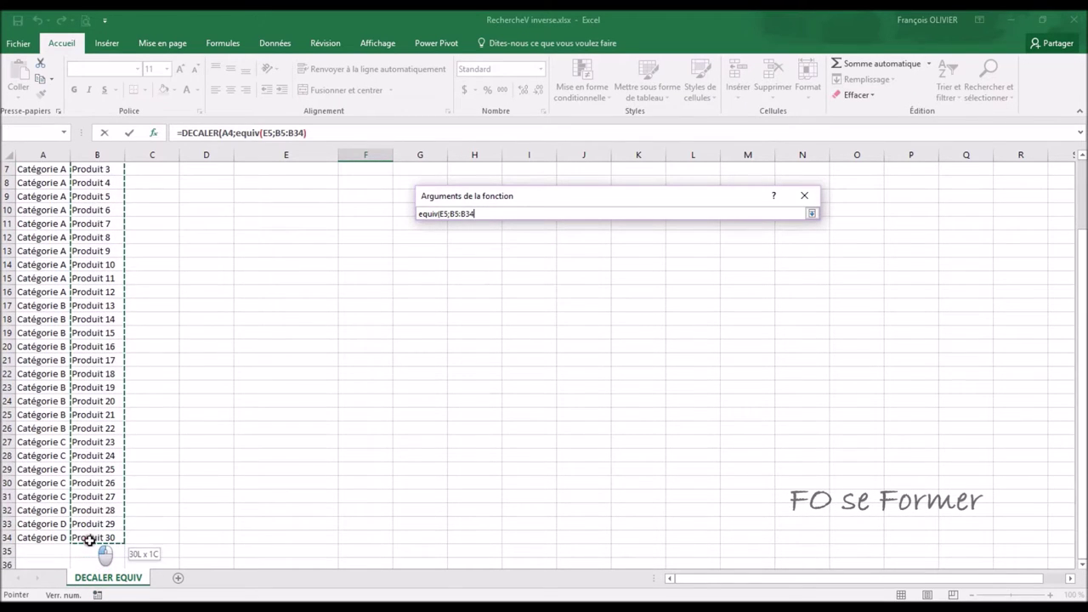
{"action": "left_click_drag", "start_coordinate": [83, 584], "coordinate": [89, 538]}
{"action": "scroll", "coordinate": [90, 374], "scroll_direction": "up", "scroll_amount": 2}
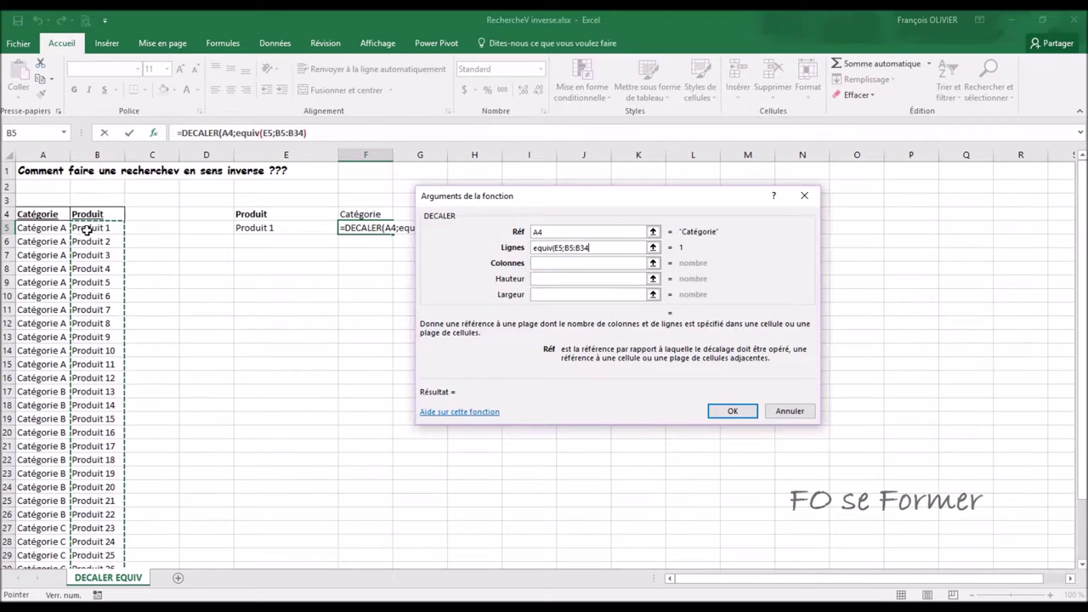
{"action": "left_click_drag", "start_coordinate": [97, 214], "coordinate": [99, 487]}
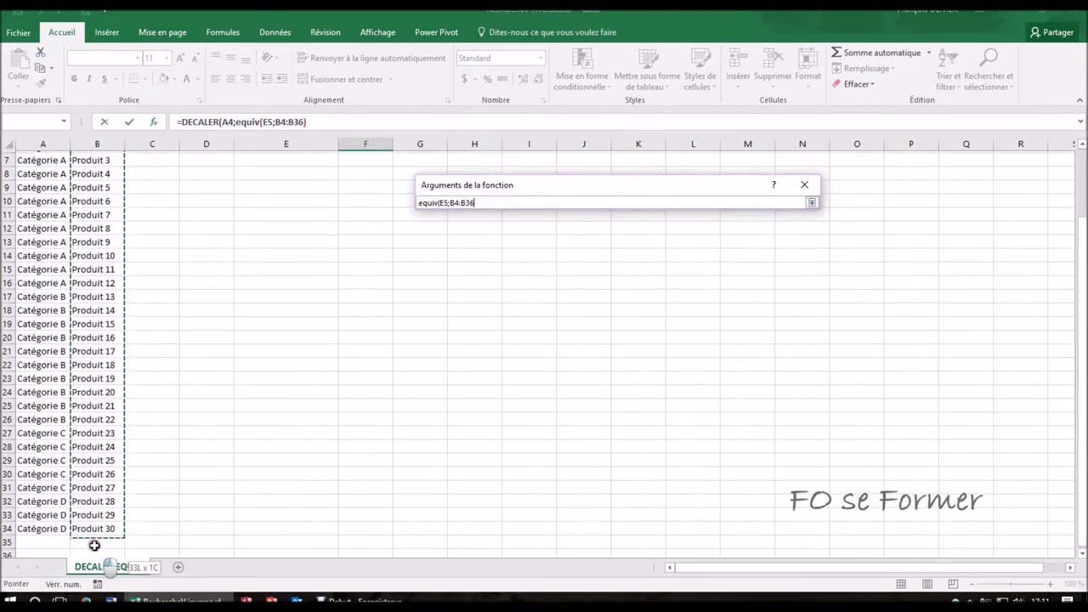
{"action": "left_click_drag", "start_coordinate": [98, 487], "coordinate": [89, 507]}
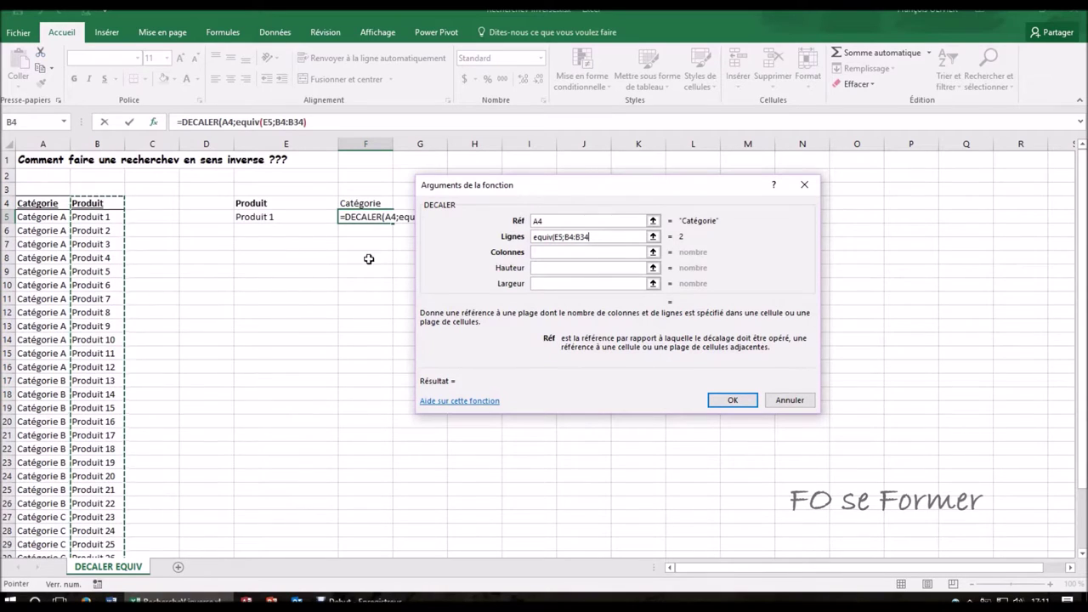
{"action": "type", "text": ";"}
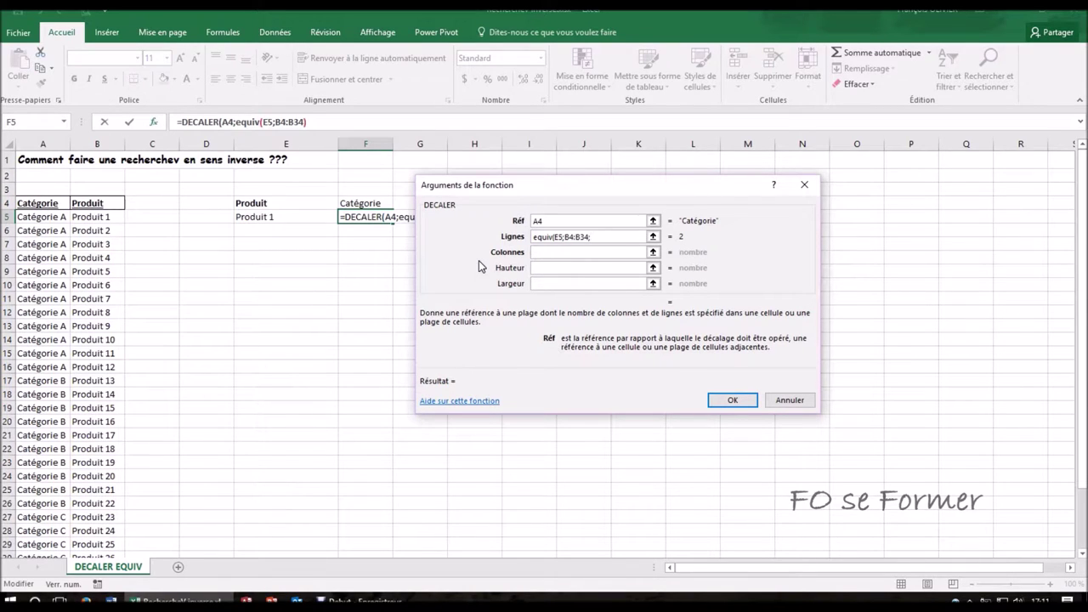
{"action": "type", "text": "0)"}
Set Colonnes to 0 and confirm the formula =DECALER(A4;equiv(E5;B4:B34;0);0)
{"action": "left_click", "coordinate": [518, 252]}
{"action": "left_click", "coordinate": [536, 252]}
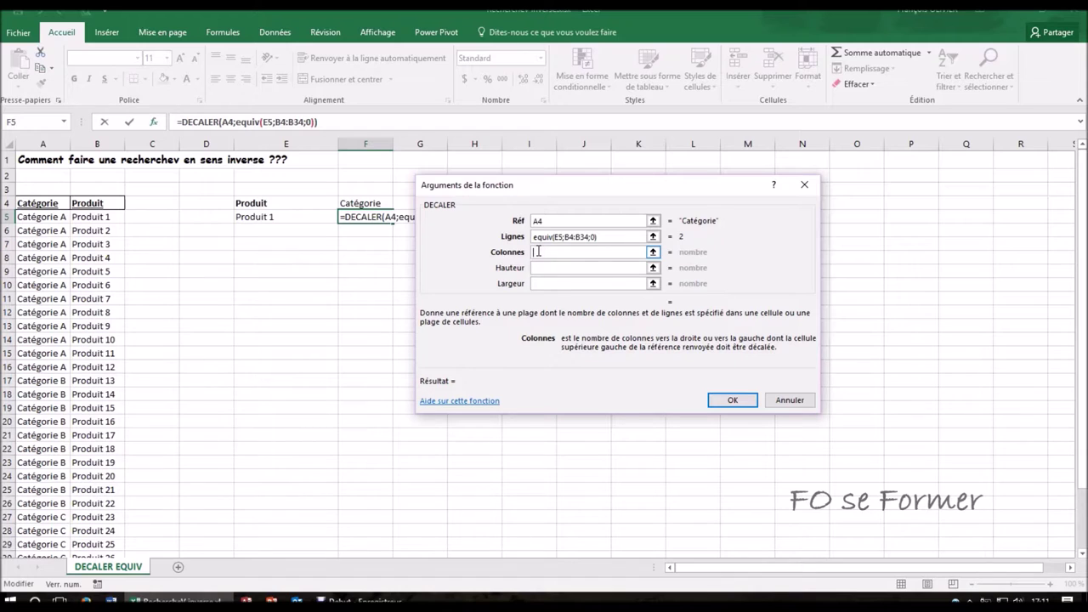
{"action": "type", "text": "0"}
{"action": "left_click", "coordinate": [721, 401]}
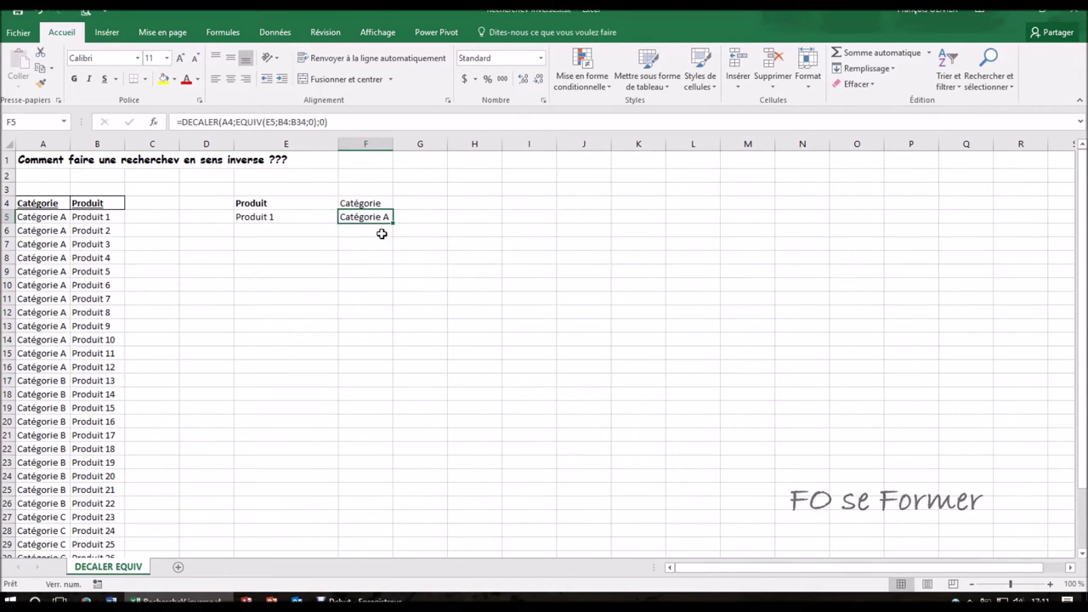
Check Produit 14's category in the list, then choose Produit 14 in E5 so F5 shows Catégorie B
{"action": "left_click", "coordinate": [302, 217]}
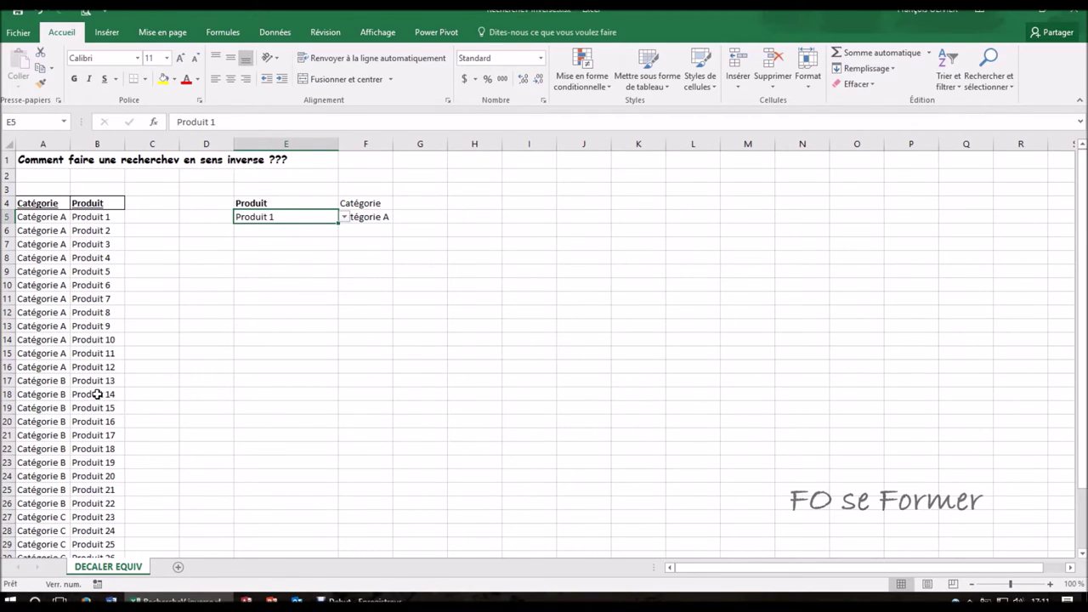
{"action": "left_click", "coordinate": [98, 394]}
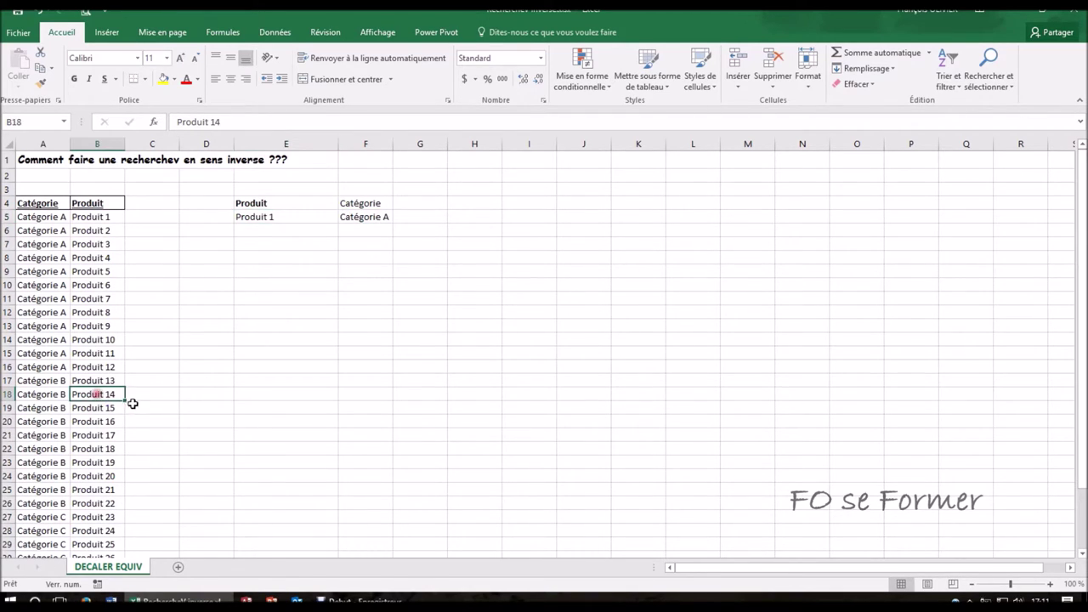
{"action": "left_click", "coordinate": [51, 396]}
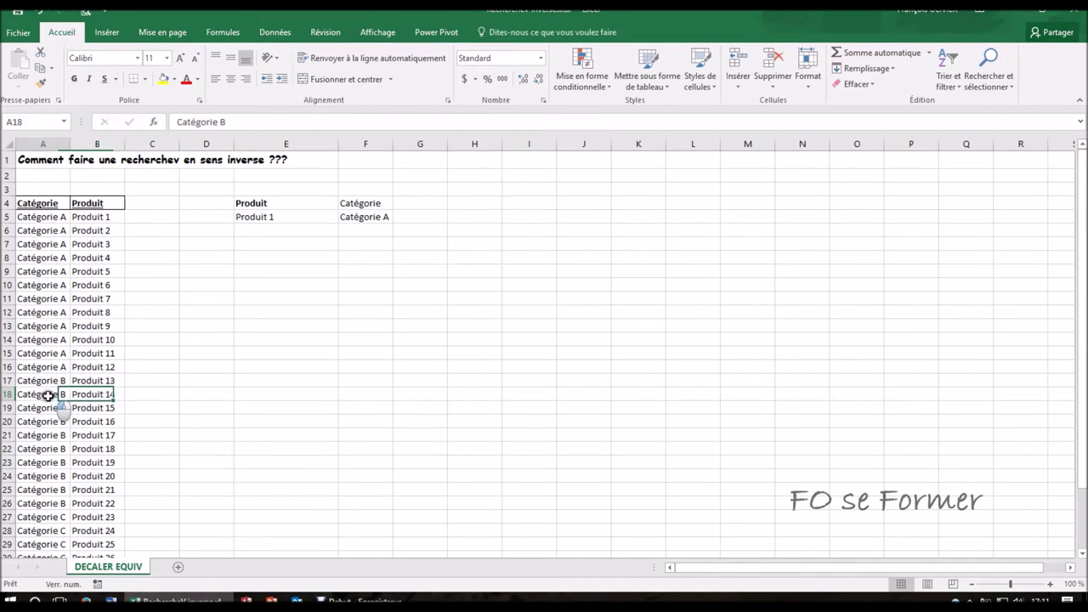
{"action": "left_click", "coordinate": [306, 219]}
{"action": "left_click", "coordinate": [343, 217]}
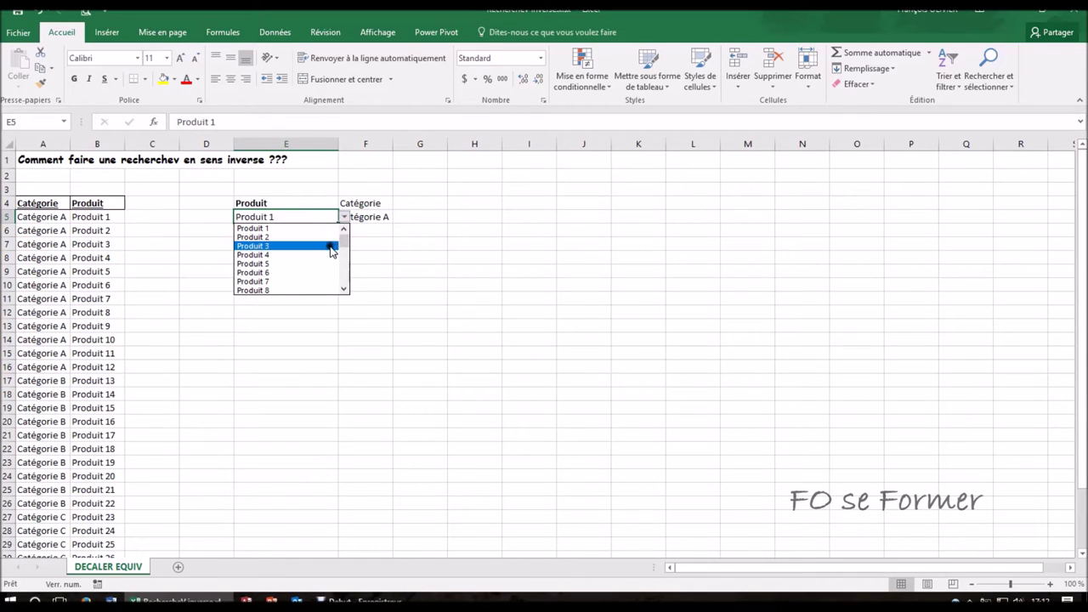
{"action": "left_click", "coordinate": [342, 289]}
{"action": "left_click", "coordinate": [343, 288]}
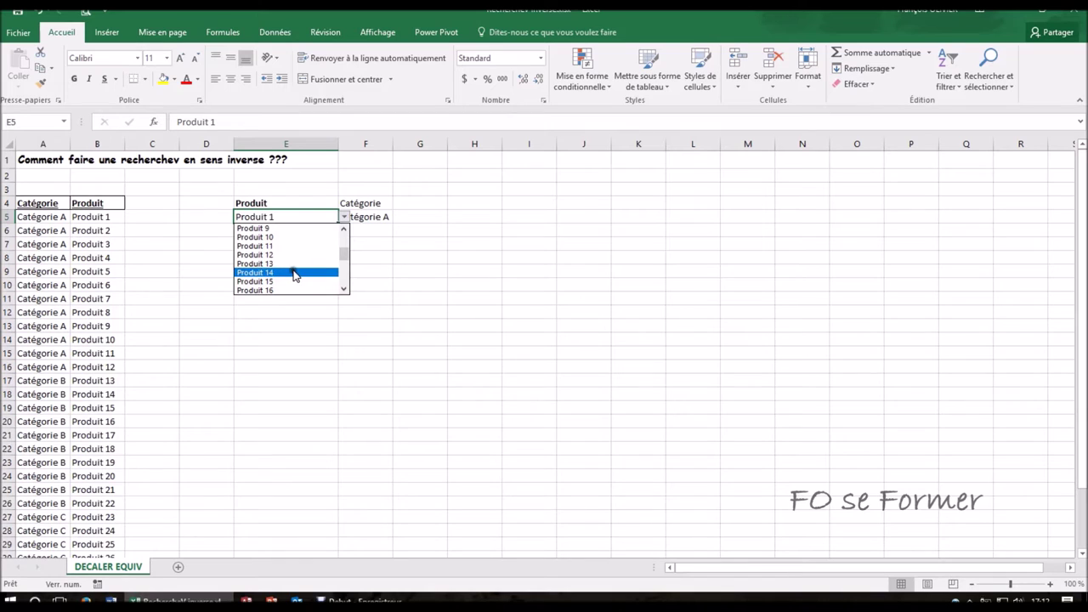
{"action": "left_click", "coordinate": [294, 272]}
{"action": "left_click", "coordinate": [344, 251]}
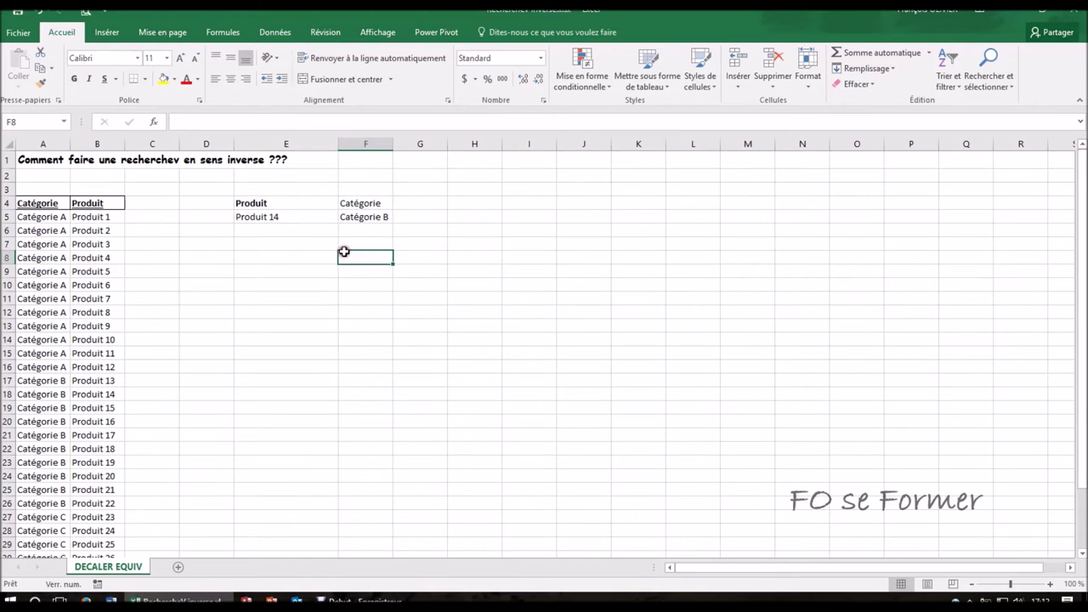
Check Produit 28's category, then choose Produit 28 in E5 so F5 shows Catégorie D
{"action": "scroll", "coordinate": [34, 451], "scroll_direction": "down", "scroll_amount": 3}
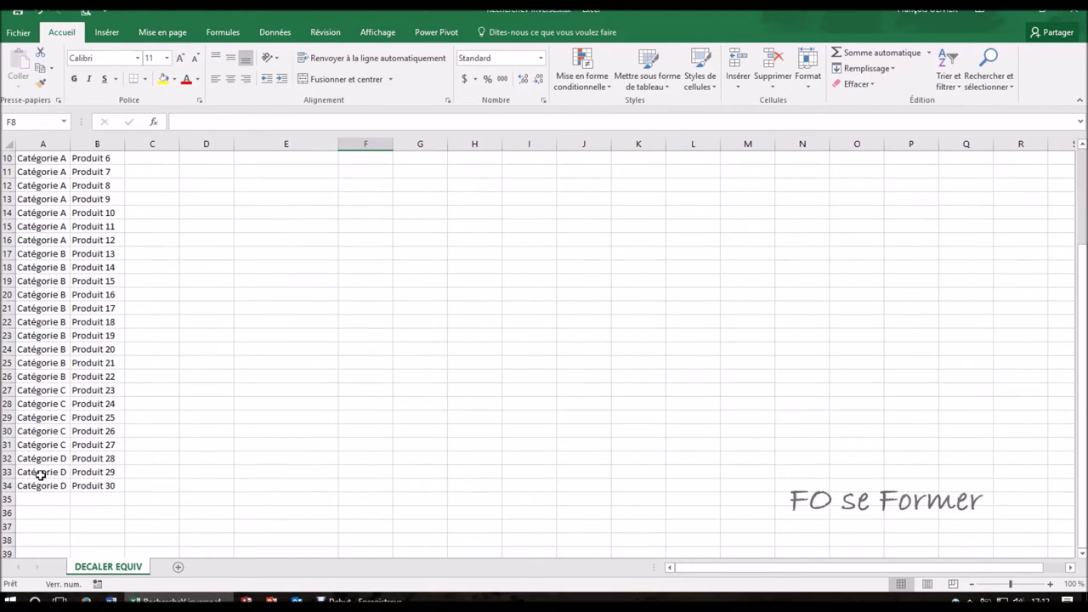
{"action": "left_click", "coordinate": [97, 460]}
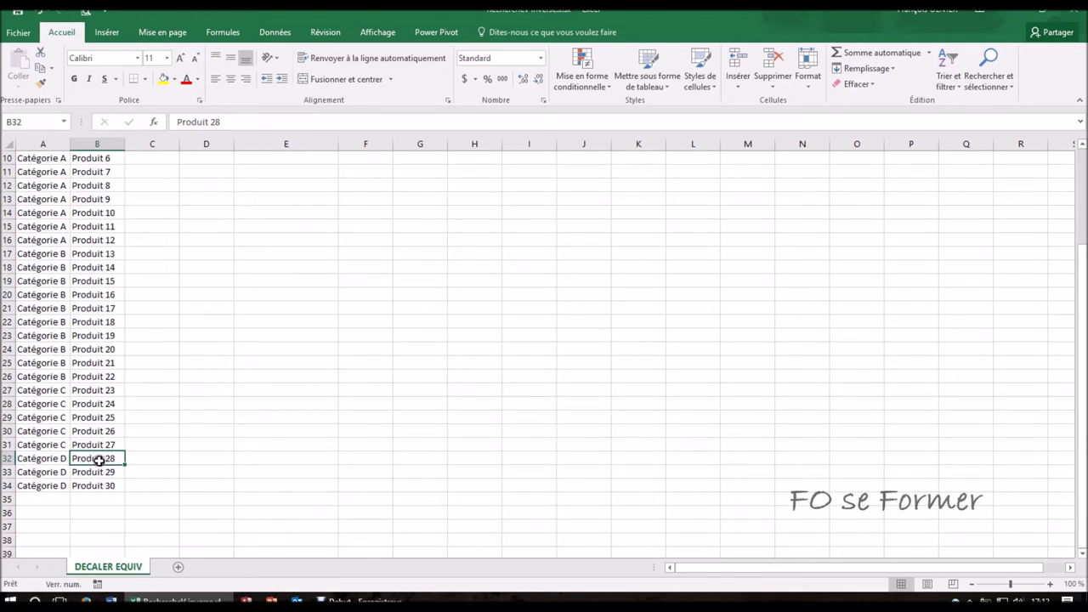
{"action": "scroll", "coordinate": [180, 434], "scroll_direction": "up", "scroll_amount": 3}
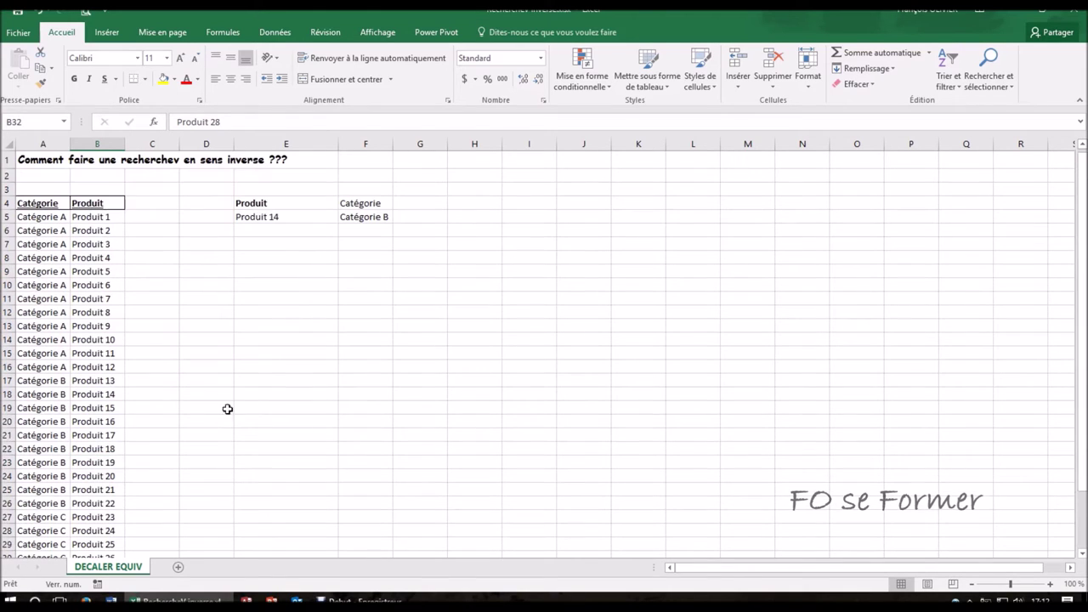
{"action": "left_click", "coordinate": [310, 219]}
{"action": "left_click", "coordinate": [343, 217]}
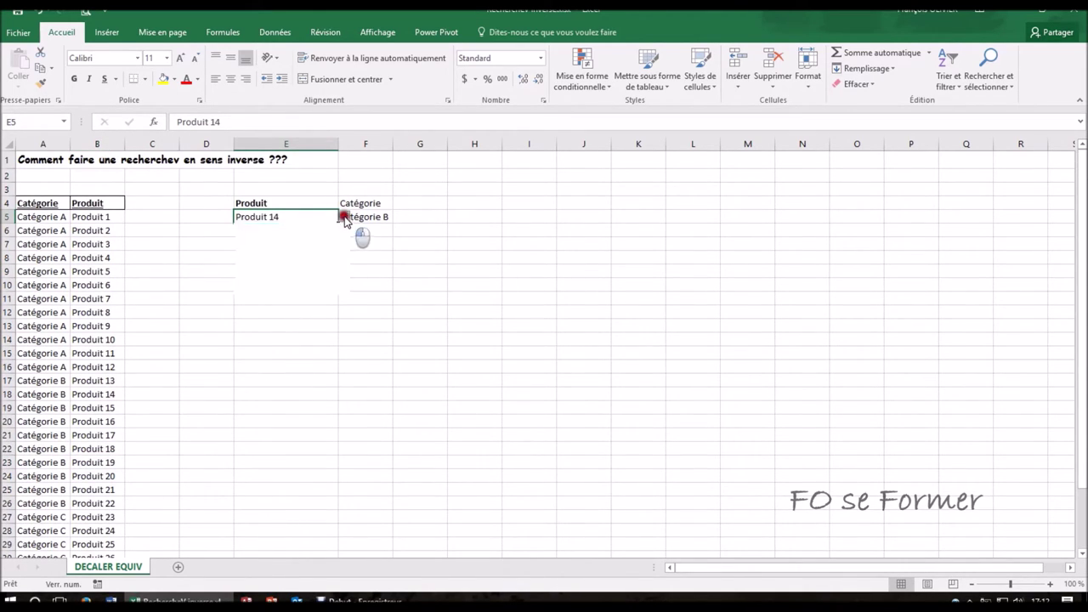
{"action": "left_click_drag", "start_coordinate": [343, 234], "coordinate": [345, 272]}
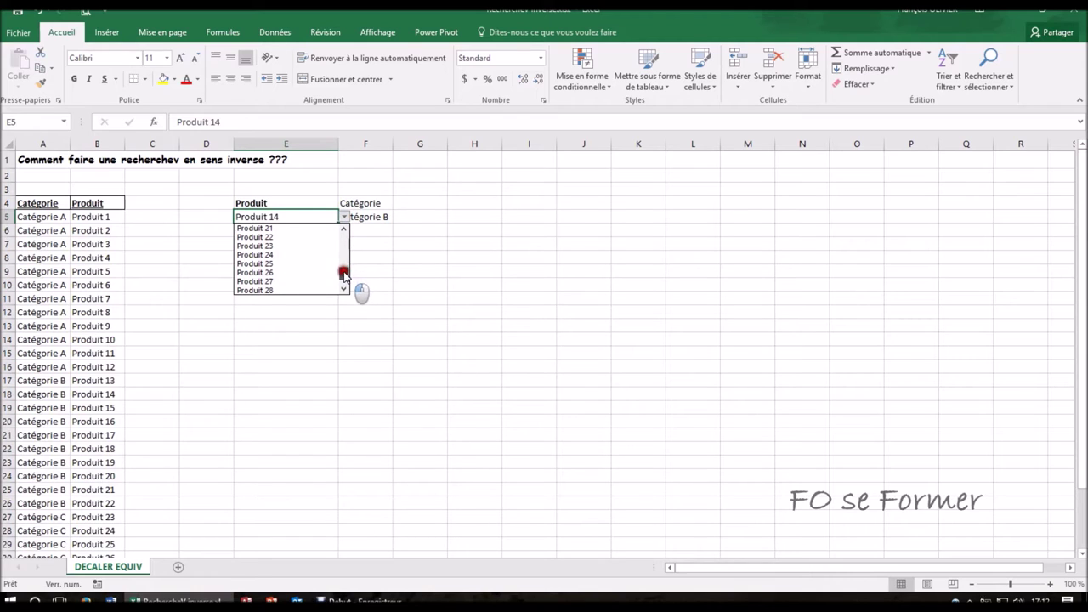
{"action": "left_click", "coordinate": [284, 290]}
{"action": "left_click", "coordinate": [289, 269]}
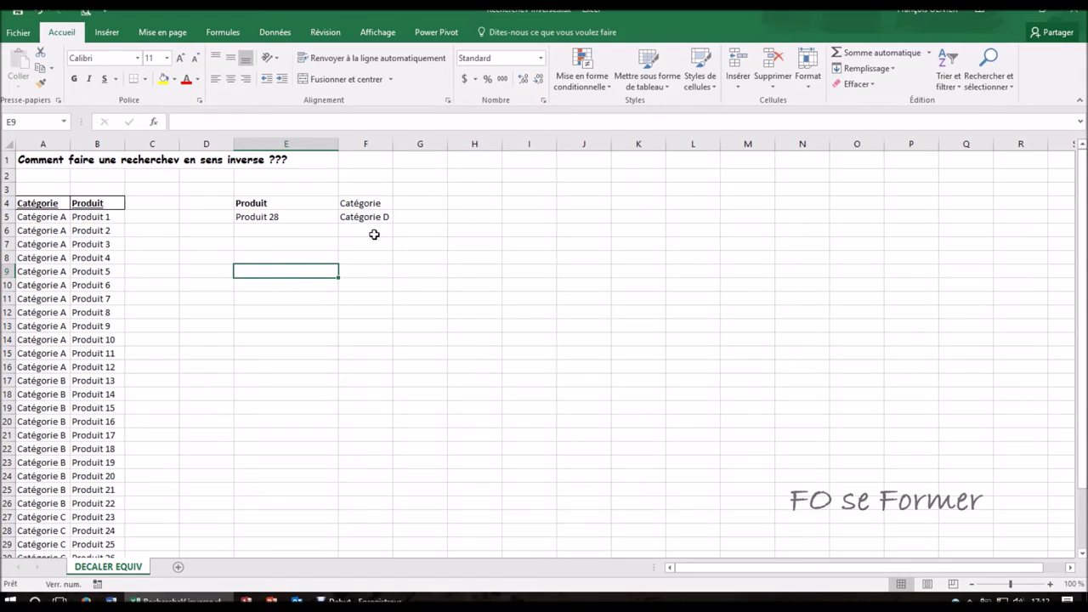